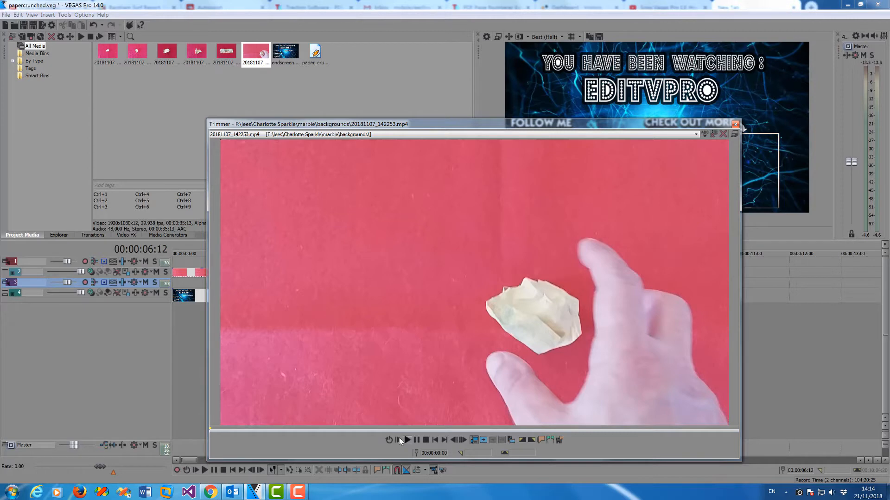
# Step: Play the clip 20181107_142253.mp4 in the Trimmer, stop it and close the Trimmer
pyautogui.click(407, 440)
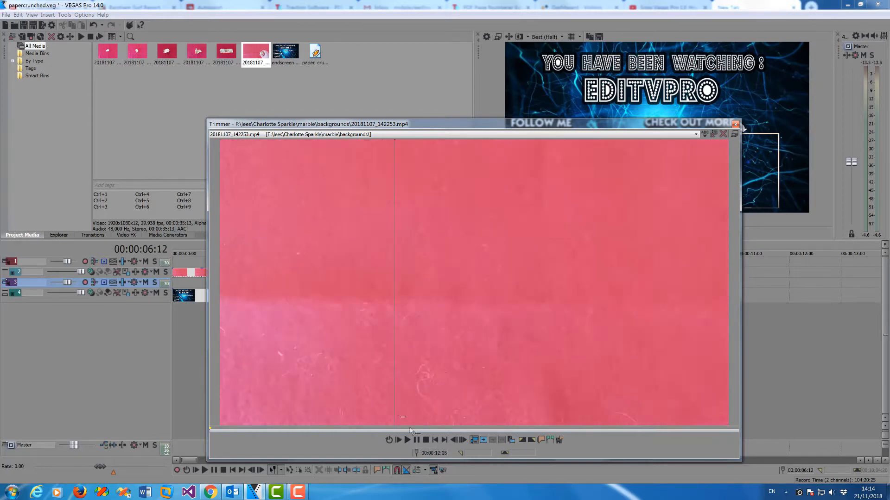
pyautogui.click(407, 440)
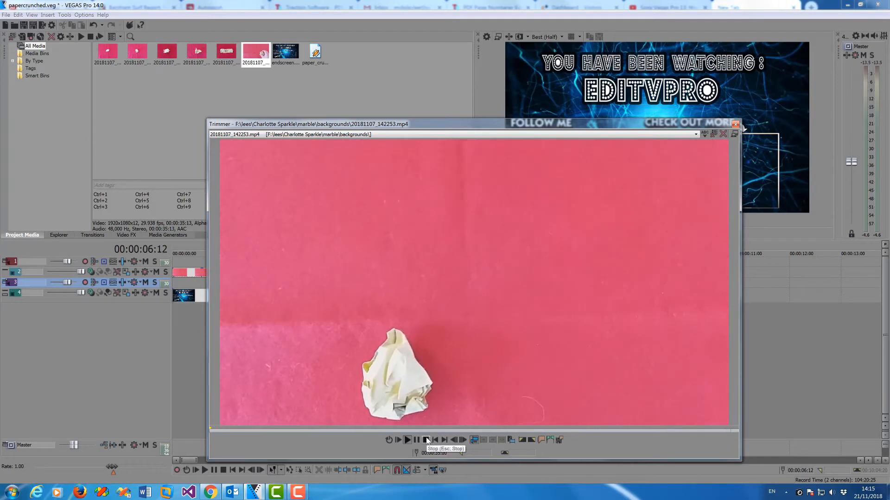
pyautogui.click(427, 440)
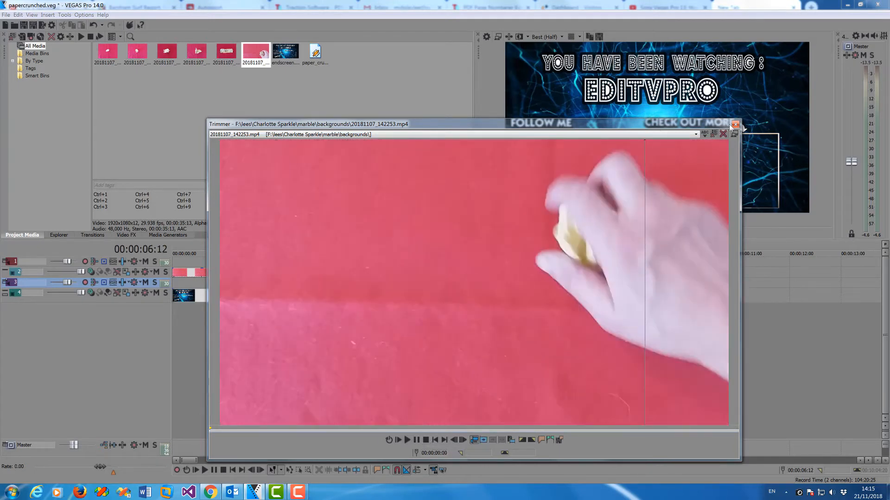
pyautogui.click(734, 124)
# Step: Open the Chroma Keyer settings of the "Press Subscribe" still at 00:00:03:04 and move the effects window clear of the preview
pyautogui.scroll(3, 191, 320)
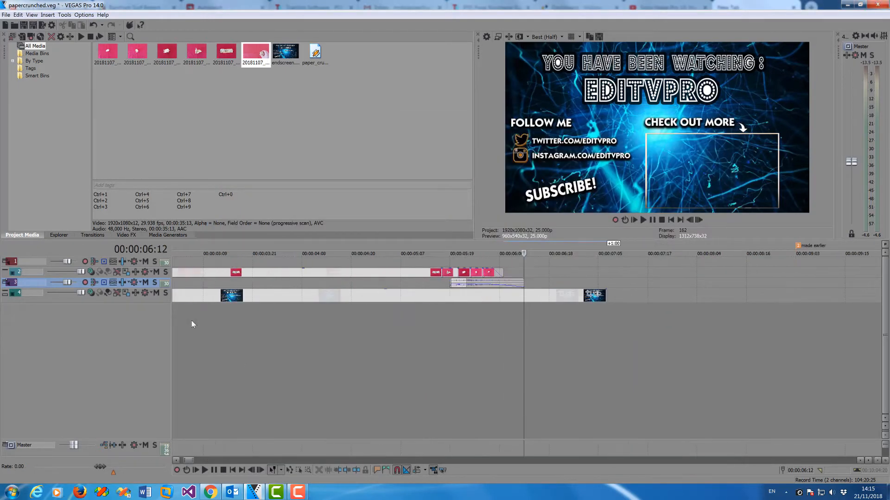
pyautogui.click(181, 282)
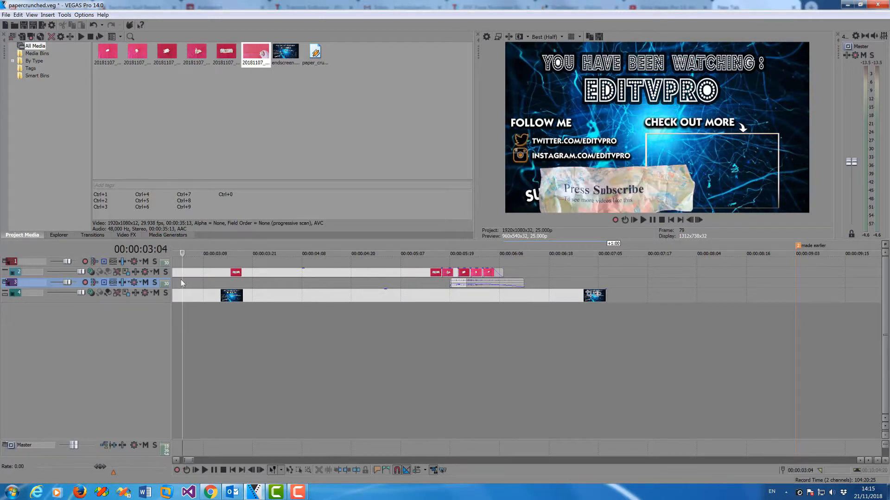
pyautogui.click(253, 272)
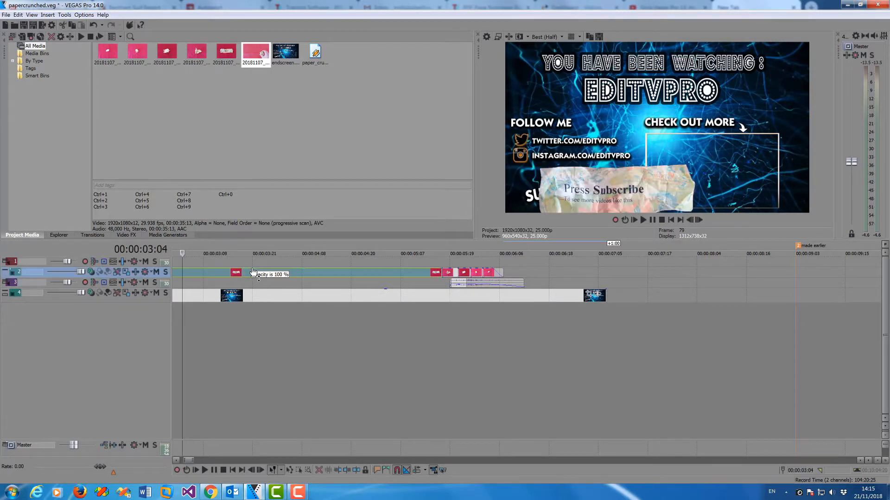
pyautogui.rightClick(299, 273)
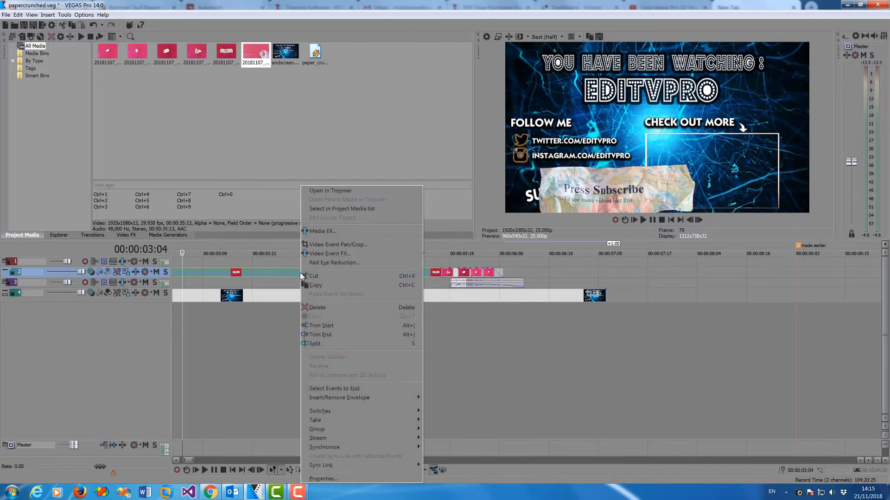
pyautogui.click(322, 258)
pyautogui.moveTo(334, 94); pyautogui.dragTo(485, 52)
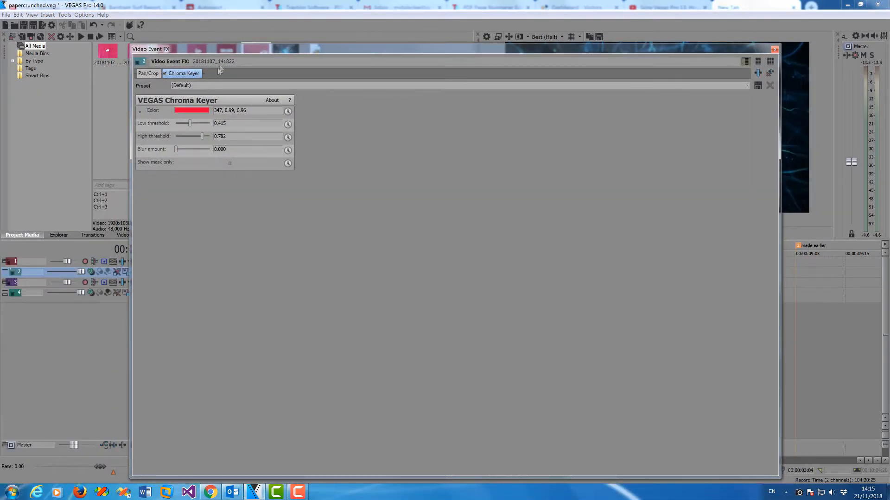
pyautogui.moveTo(230, 51); pyautogui.dragTo(252, 304)
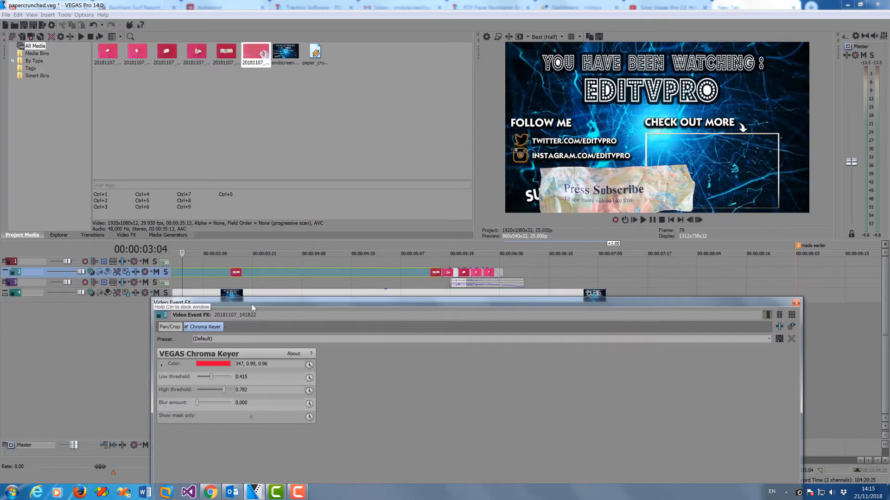
# Step: Try a black key colour in the still's Chroma Keyer, close the effects window and undo the change
pyautogui.click(216, 364)
pyautogui.moveTo(233, 384)
pyautogui.mouseDown()
pyautogui.moveTo(127, 381)
pyautogui.moveTo(108, 463)
pyautogui.mouseUp()
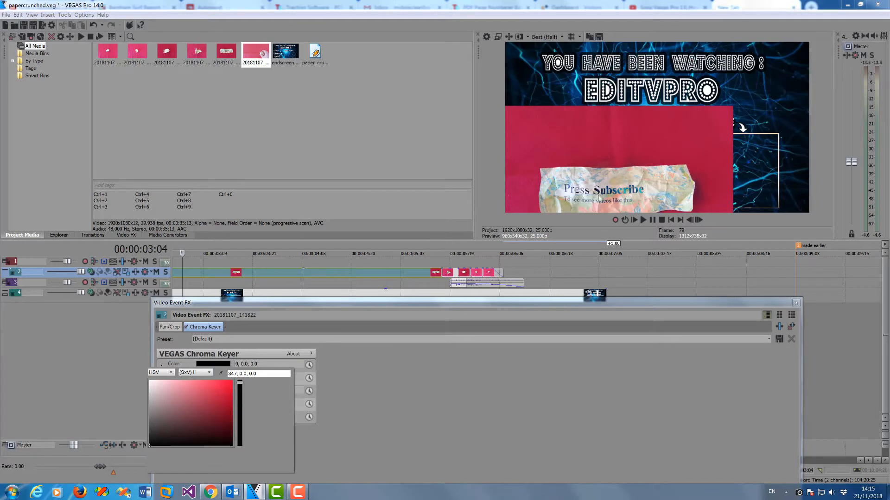
pyautogui.click(796, 304)
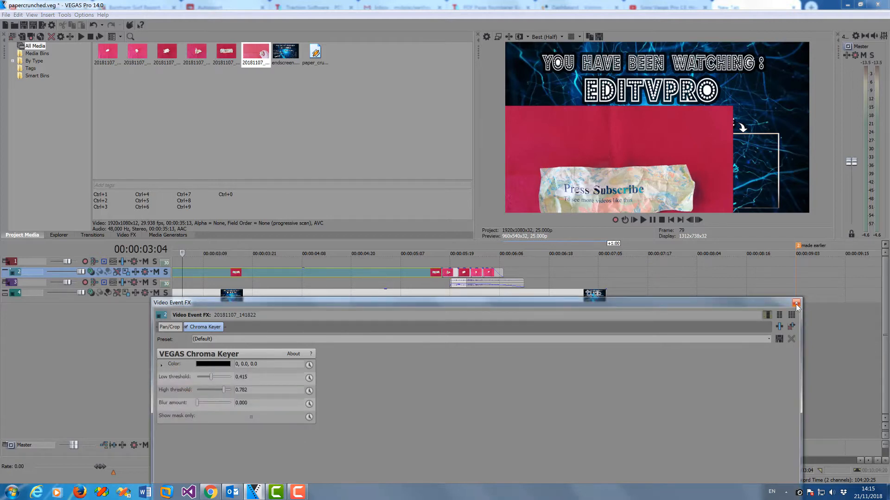
pyautogui.click(796, 304)
pyautogui.click(18, 15)
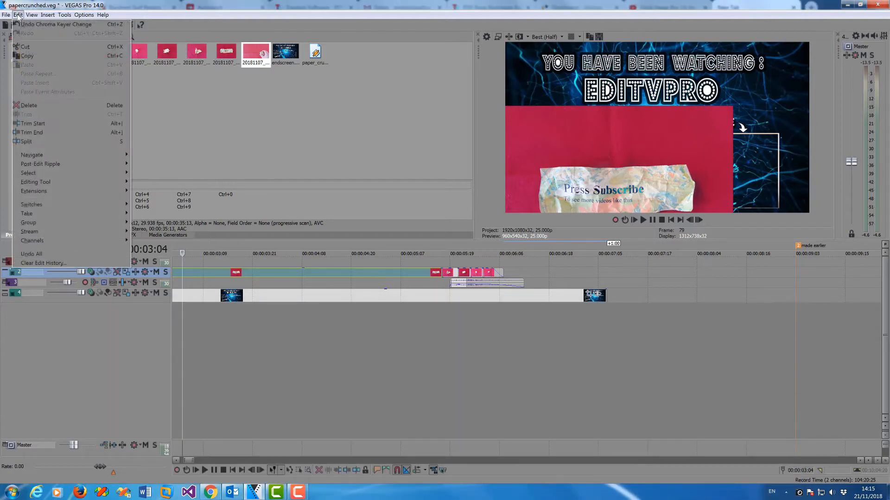
pyautogui.click(20, 25)
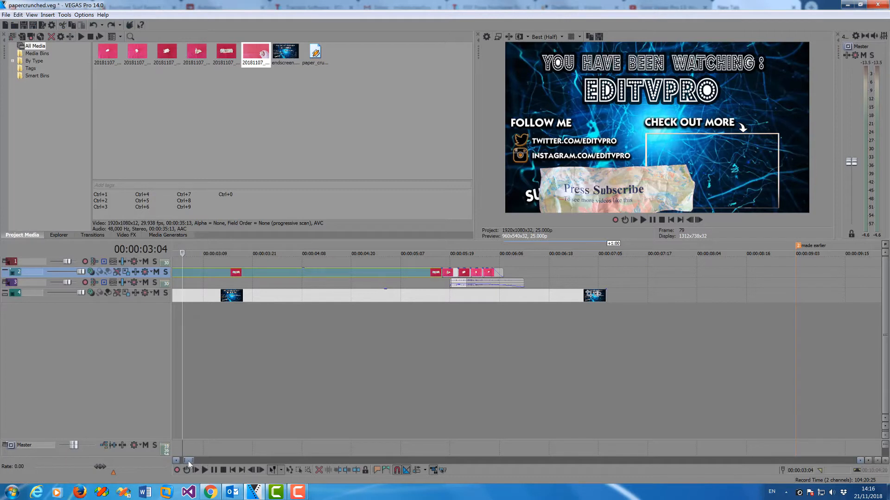
# Step: Return to the start of the timeline and preview several points of the paper-throwing clip up to 00:00:00:19
pyautogui.moveTo(189, 461); pyautogui.dragTo(182, 462)
pyautogui.click(194, 304)
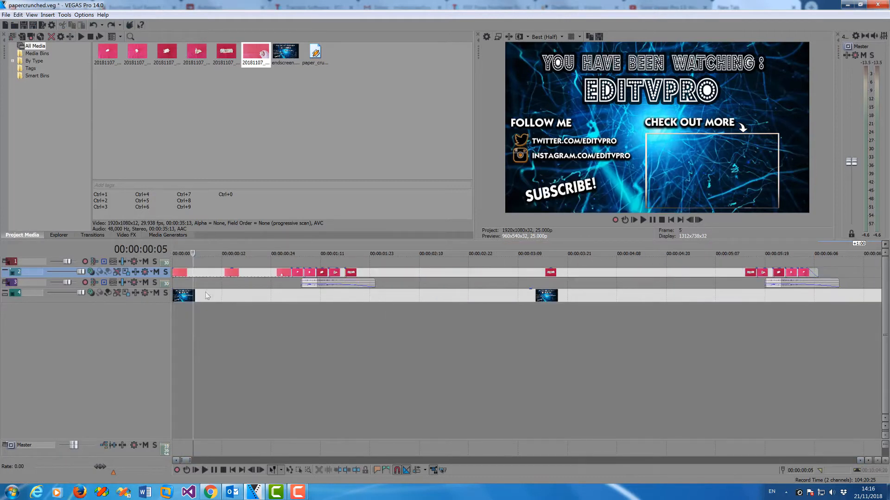
pyautogui.click(222, 282)
pyautogui.click(250, 283)
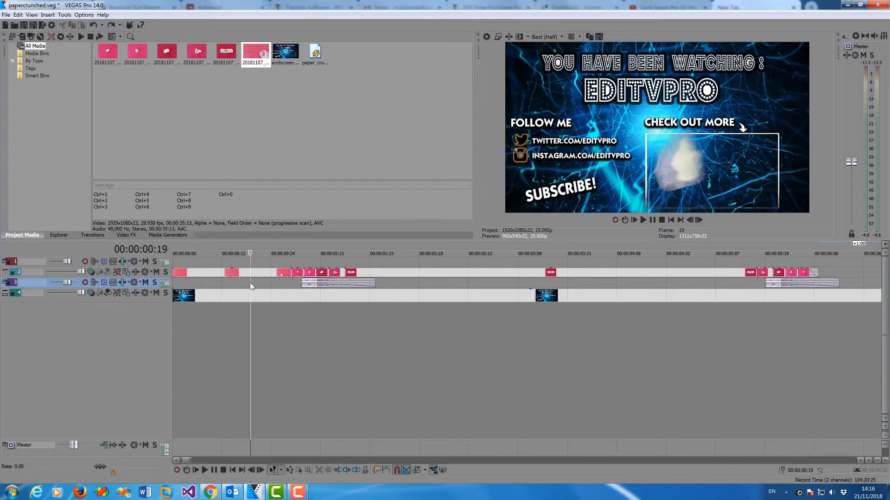
# Step: Step frame by frame through the paper-throwing clip from the start of the timeline to about 00:00:01:02
pyautogui.click(189, 284)
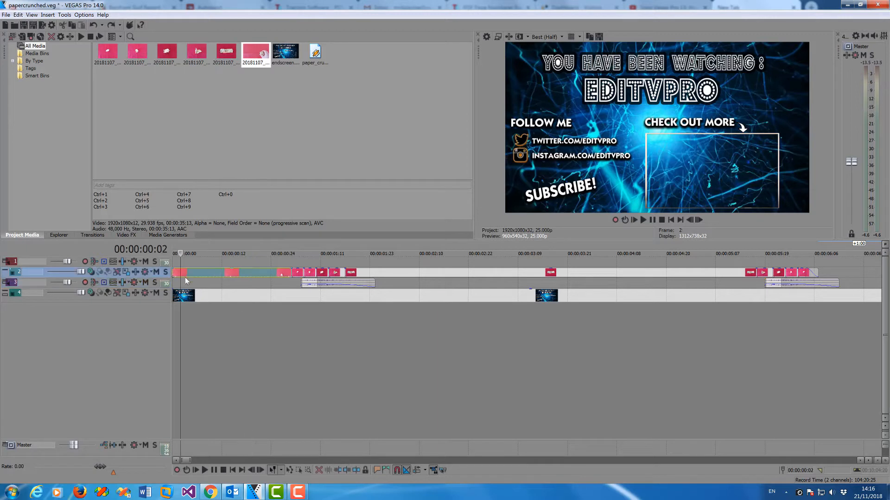
pyautogui.press('Left')
pyautogui.press('Left')
pyautogui.press('Left')
pyautogui.press('Left')
pyautogui.press('Right')
pyautogui.press('Right')
pyautogui.press('Right')
pyautogui.press('Right')
pyautogui.press('Right')
pyautogui.press('Right')
pyautogui.press('Right')
pyautogui.press('Right')
pyautogui.press('Right')
pyautogui.press('Right')
pyautogui.press('Right')
pyautogui.press('Right')
pyautogui.press('Right')
pyautogui.press('Right')
pyautogui.press('Right')
pyautogui.press('Right')
pyautogui.press('Right')
pyautogui.press('Right')
pyautogui.press('Right')
pyautogui.press('Right')
pyautogui.press('Right')
pyautogui.press('Right')
pyautogui.press('Right')
pyautogui.press('Right')
pyautogui.press('Right')
pyautogui.press('Right')
pyautogui.press('Right')
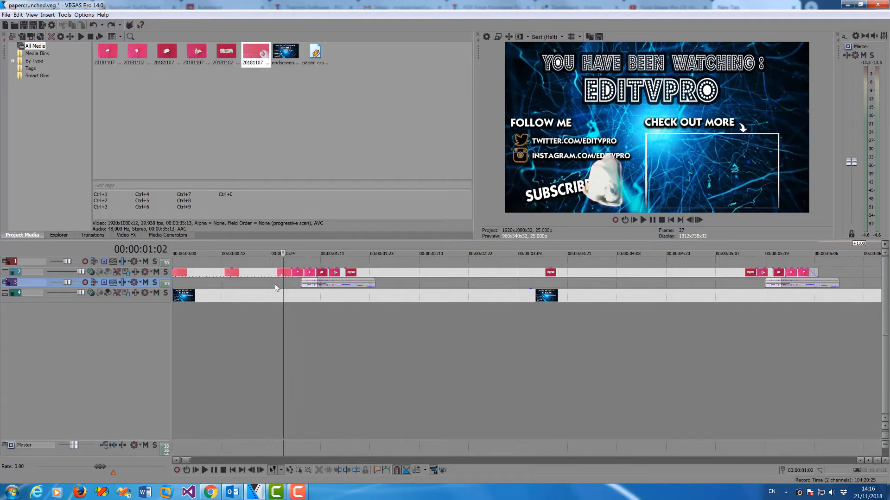
# Step: Play back the paper throw from 00:00:00:16 and stop the playback
pyautogui.click(238, 327)
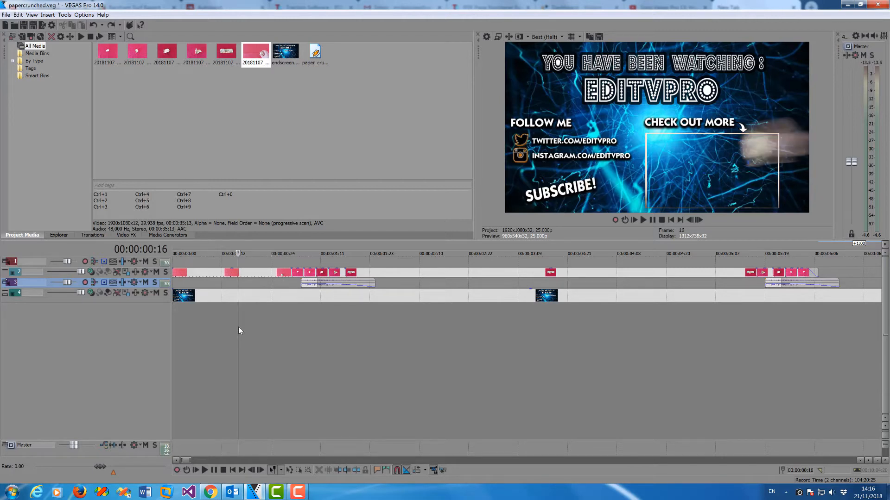
pyautogui.press('space')
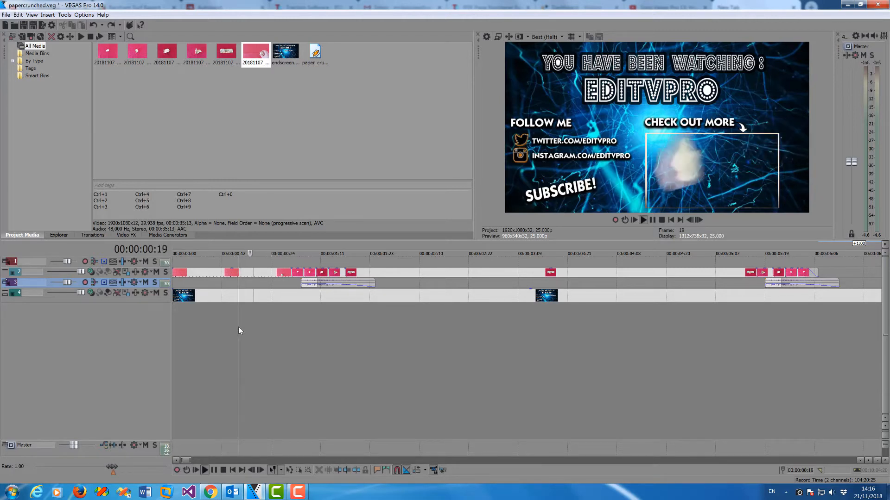
pyautogui.press('space')
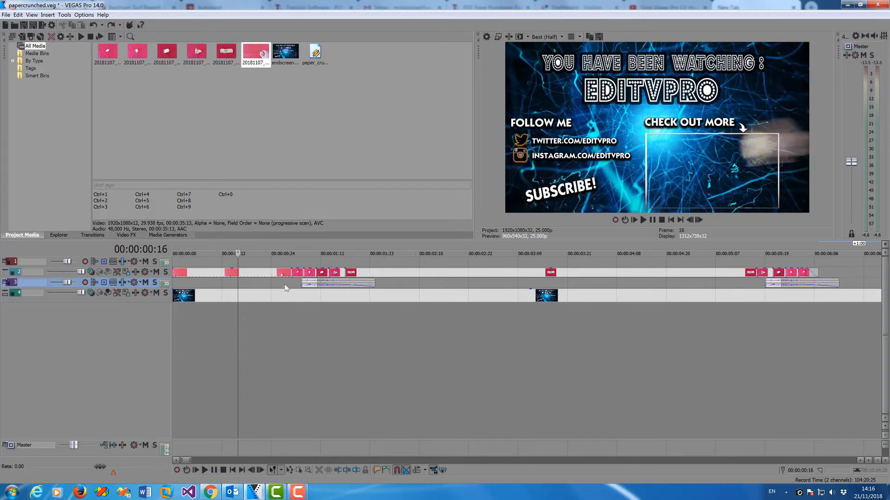
# Step: Step back and forth through the frames around 00:00:01:06, where the video clip gives way to the crumpled-paper stills
pyautogui.click(296, 278)
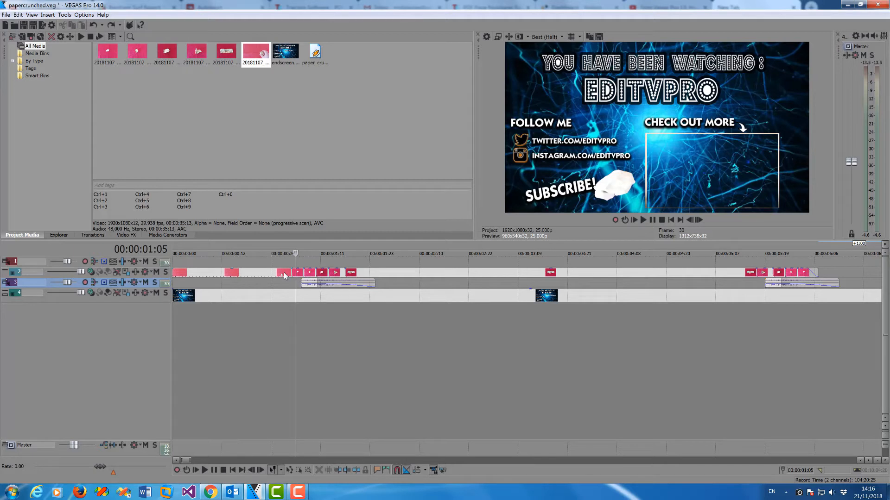
pyautogui.click(299, 276)
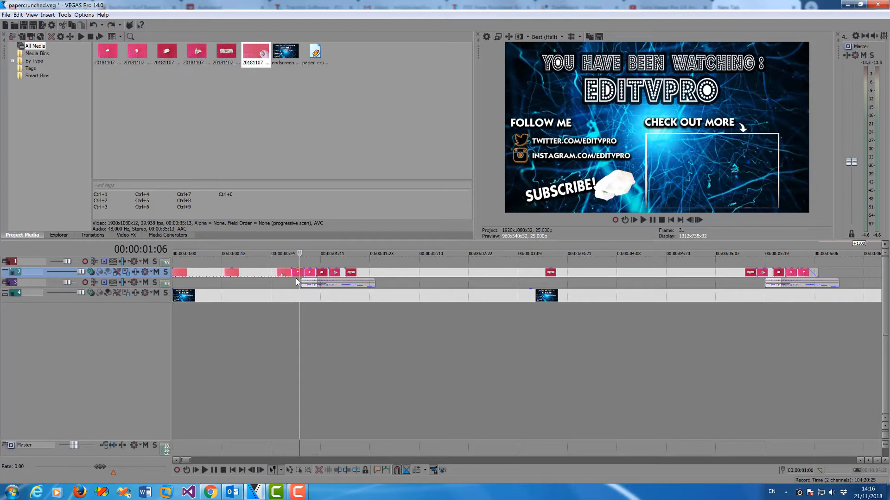
pyautogui.press('Right')
pyautogui.press('Right')
pyautogui.press('Right')
pyautogui.press('Right')
pyautogui.press('Left')
pyautogui.press('Left')
pyautogui.press('Left')
pyautogui.press('Left')
pyautogui.press('Right')
pyautogui.press('Right')
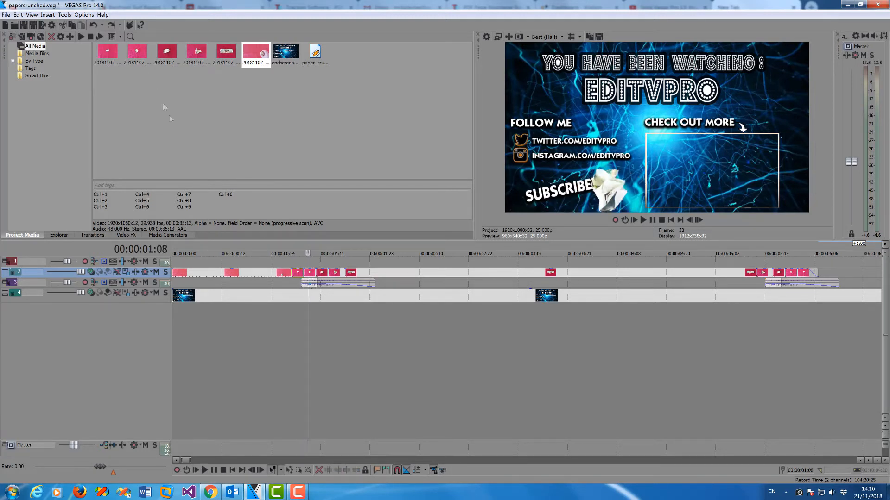
# Step: View the first crumpled-paper still, 20181107_141742.jpg, in the Trimmer and close it
pyautogui.click(202, 87)
pyautogui.rightClick(111, 52)
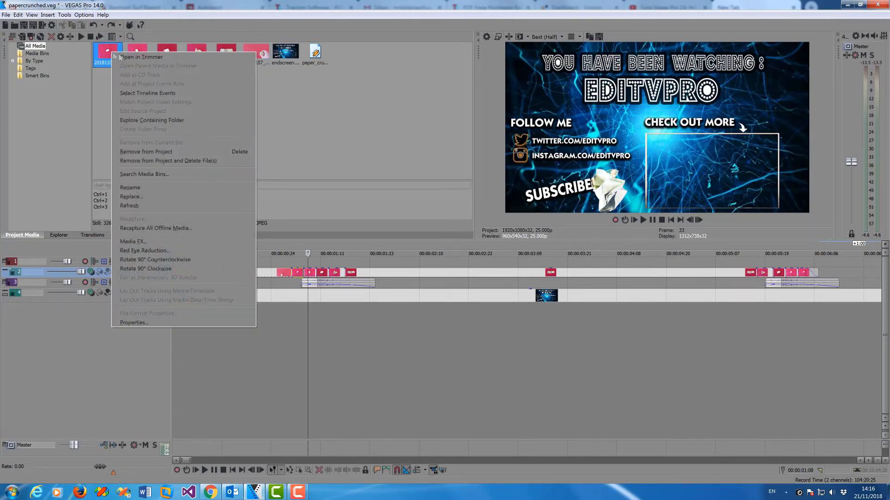
pyautogui.click(139, 57)
pyautogui.moveTo(458, 268); pyautogui.dragTo(502, 266)
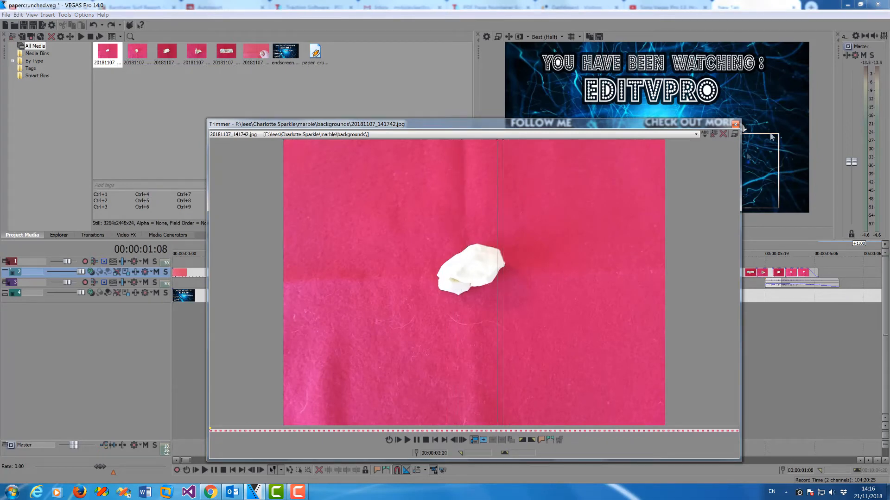
pyautogui.click(736, 125)
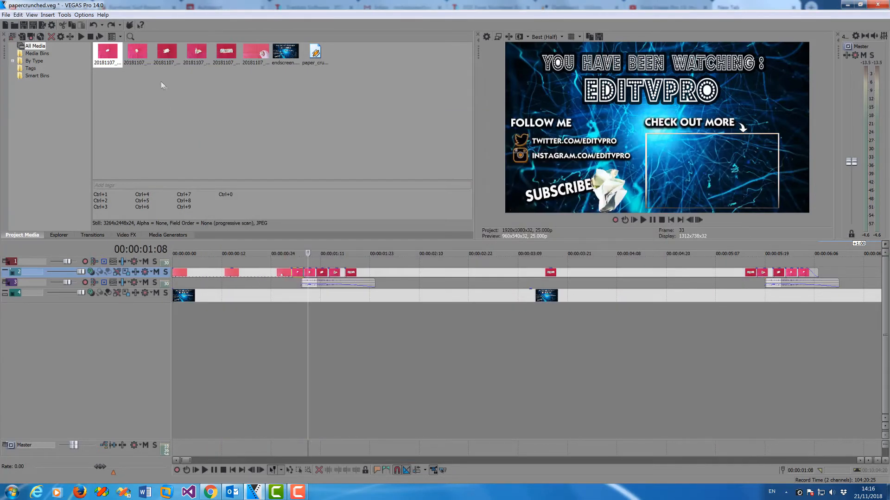
# Step: View the second paper still, 20181107_141753.jpg, in the Trimmer and close it
pyautogui.rightClick(142, 55)
pyautogui.click(148, 59)
pyautogui.moveTo(492, 268); pyautogui.dragTo(483, 268)
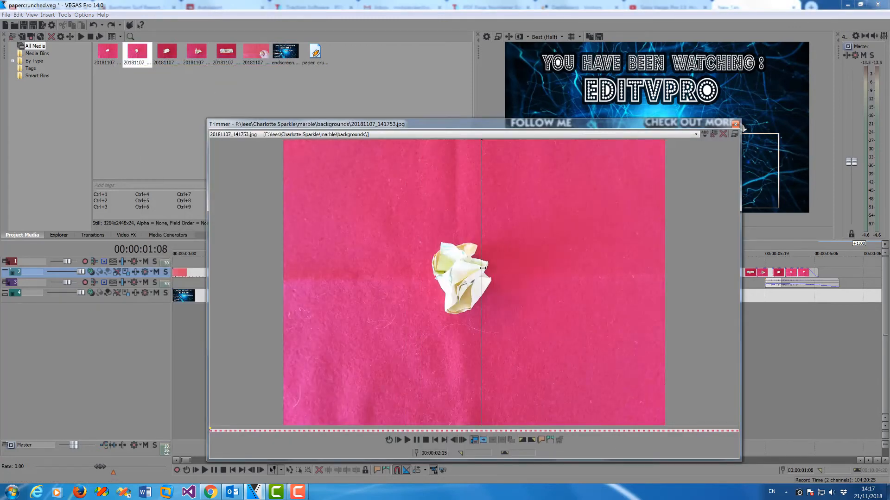
pyautogui.click(737, 124)
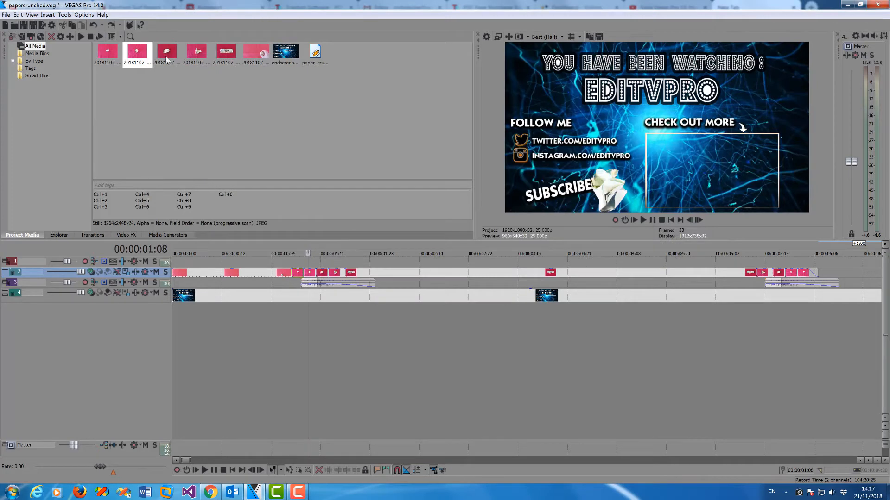
# Step: View the partly unfolded paper stills 20181107_141802.jpg and 20181107_141810.jpg in the Trimmer, closing it after each
pyautogui.rightClick(167, 56)
pyautogui.click(182, 61)
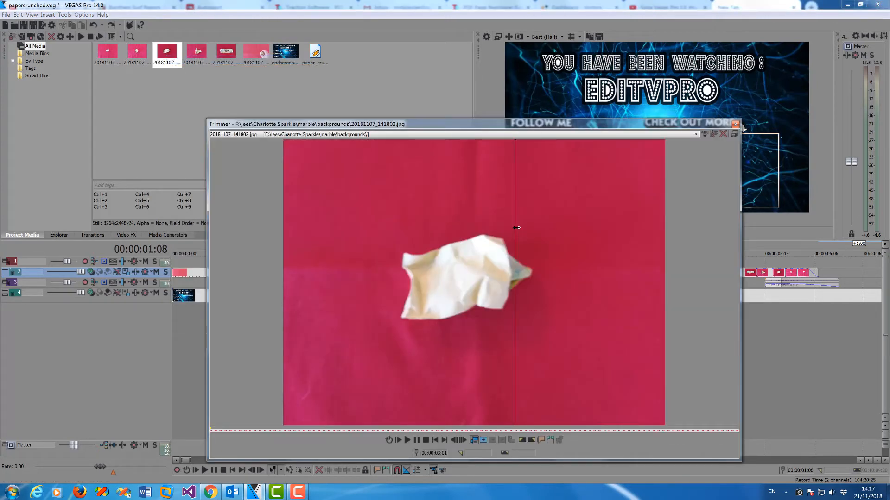
pyautogui.click(735, 124)
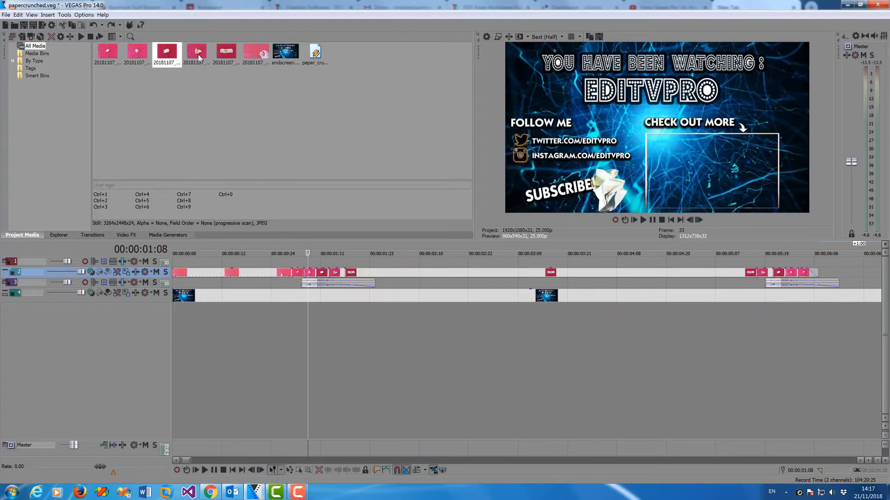
pyautogui.rightClick(198, 53)
pyautogui.click(227, 61)
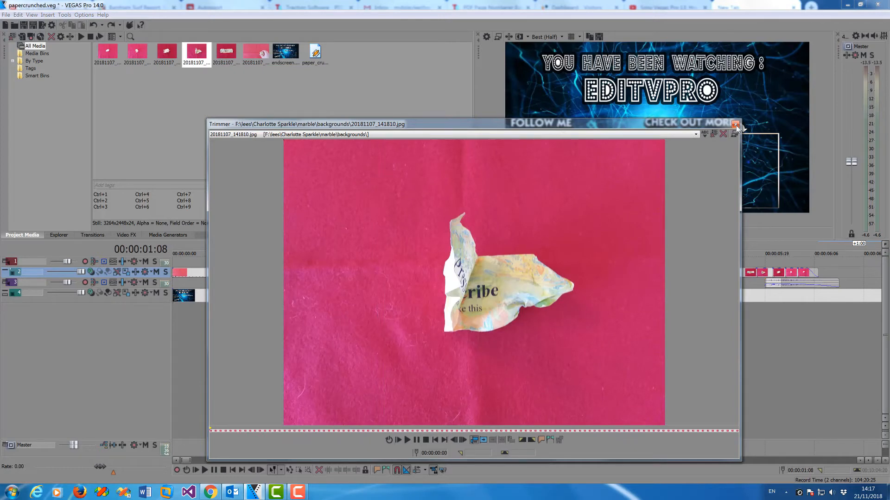
pyautogui.click(736, 124)
# Step: View the fully unfolded "Press Subscribe" still, 20181107_141822.jpg, in the Trimmer and close it
pyautogui.rightClick(223, 54)
pyautogui.click(241, 59)
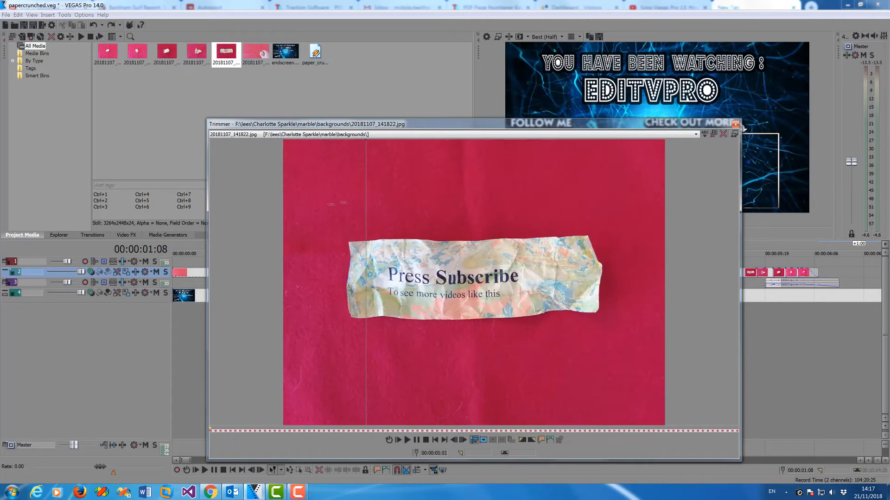
pyautogui.click(735, 124)
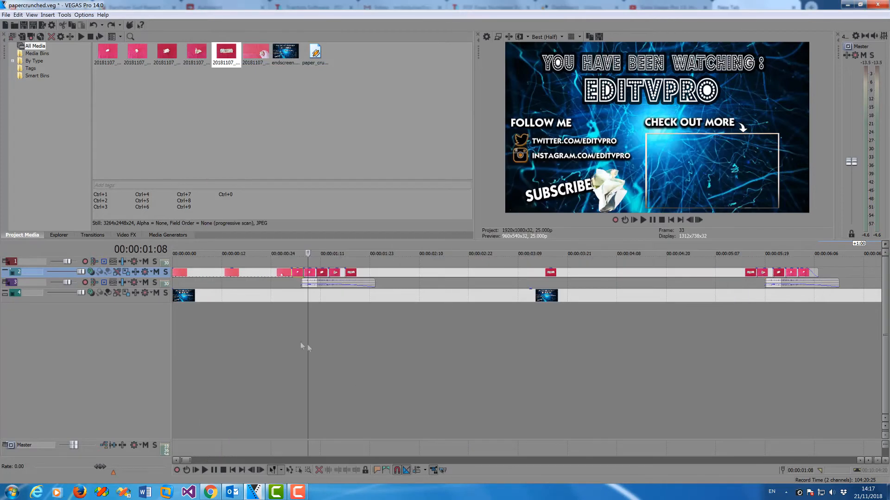
# Step: View the Pan/Crop settings of the thrown-paper clip 20181107_142253 on the timeline, frame it in its workspace, and close them
pyautogui.click(288, 321)
pyautogui.scroll(3, 288, 322)
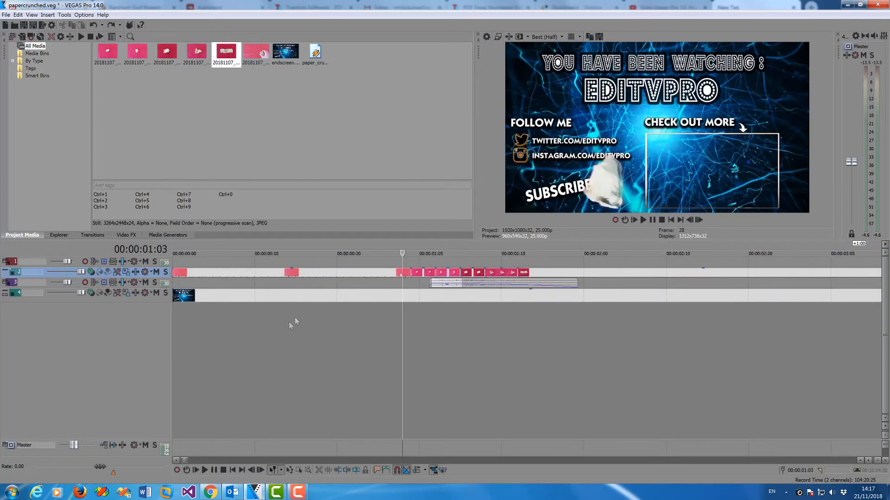
pyautogui.click(335, 274)
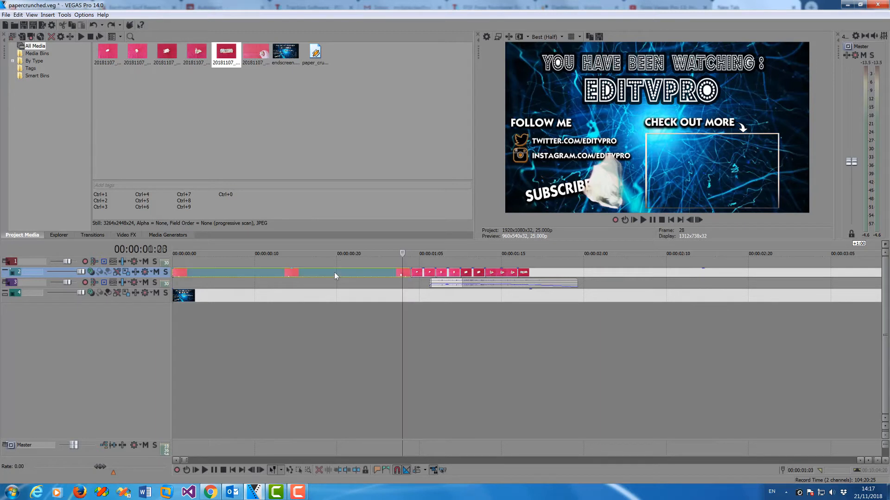
pyautogui.click(334, 271)
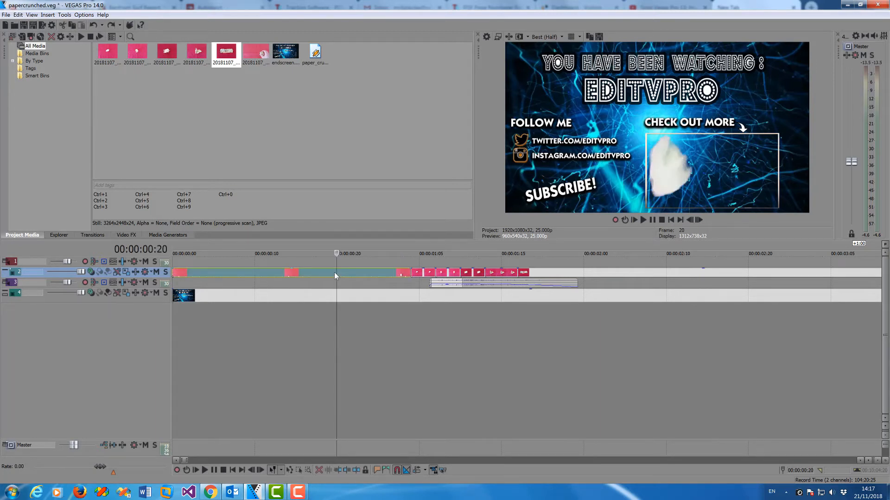
pyautogui.rightClick(335, 271)
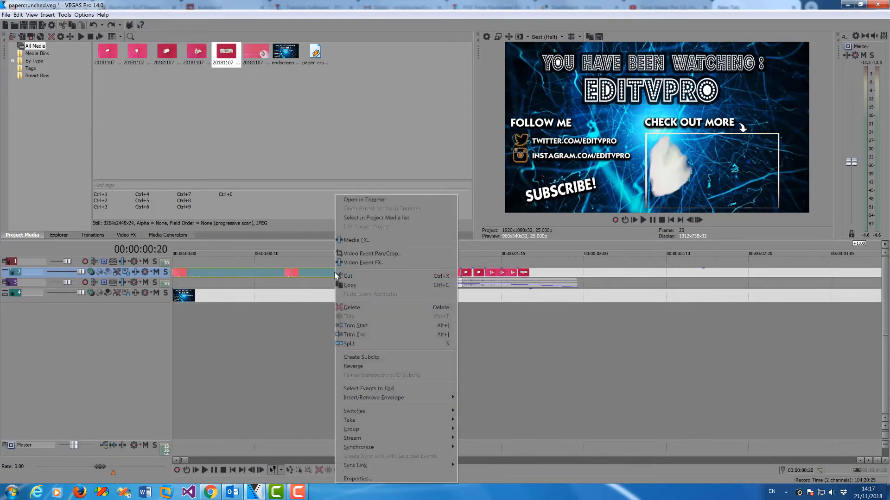
pyautogui.click(363, 257)
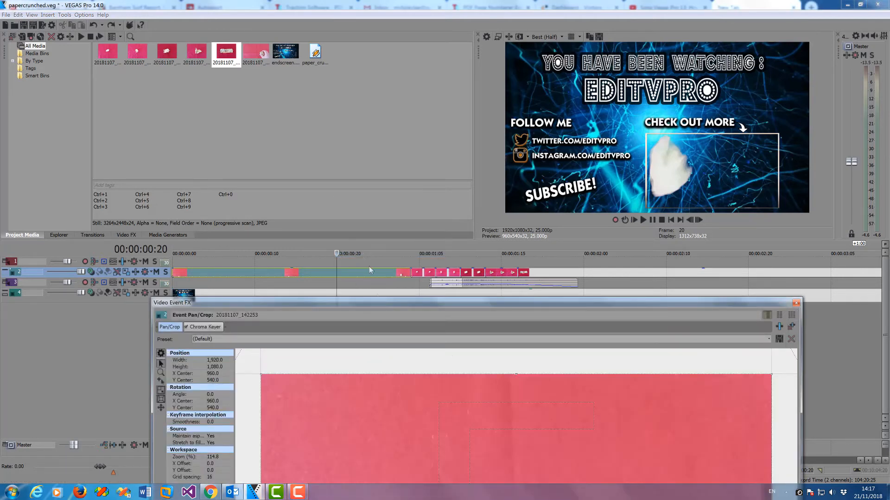
pyautogui.moveTo(377, 298); pyautogui.dragTo(346, 56)
pyautogui.scroll(-10, 438, 227)
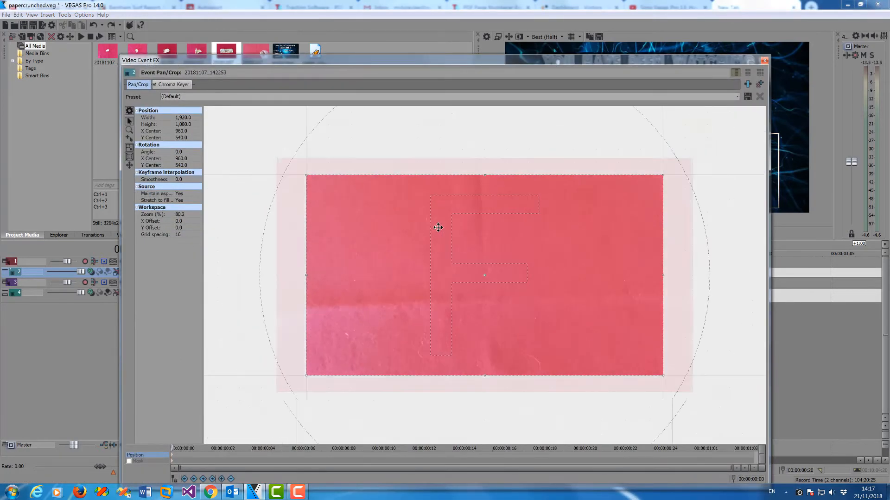
pyautogui.scroll(-2, 438, 227)
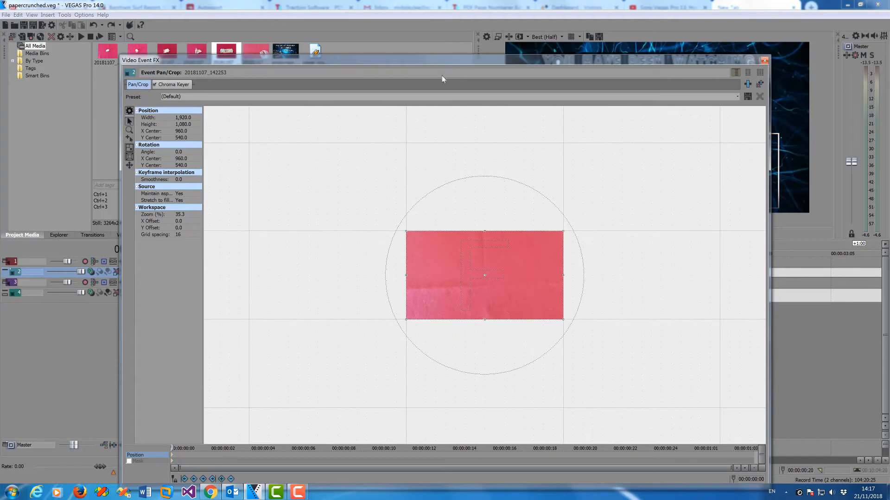
pyautogui.moveTo(453, 64); pyautogui.dragTo(480, 61)
pyautogui.click(737, 75)
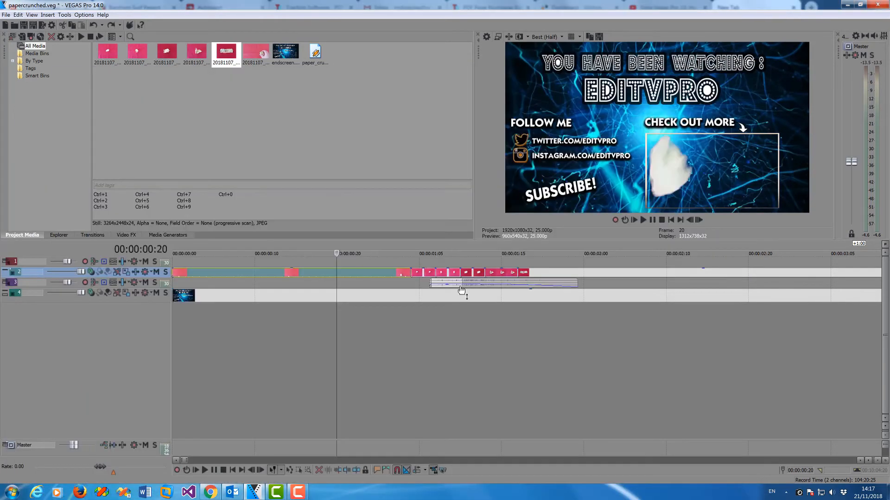
# Step: Open the Pan/Crop settings of the first crumpled-paper still on the timeline, 20181107_141742, and view its whole frame
pyautogui.scroll(3, 419, 322)
pyautogui.scroll(-3, 419, 322)
pyautogui.click(418, 273)
pyautogui.rightClick(417, 273)
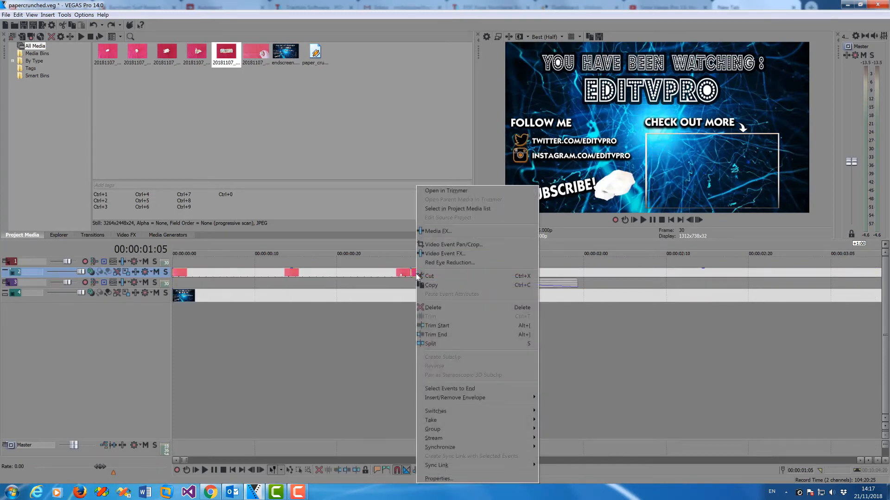
pyautogui.click(458, 254)
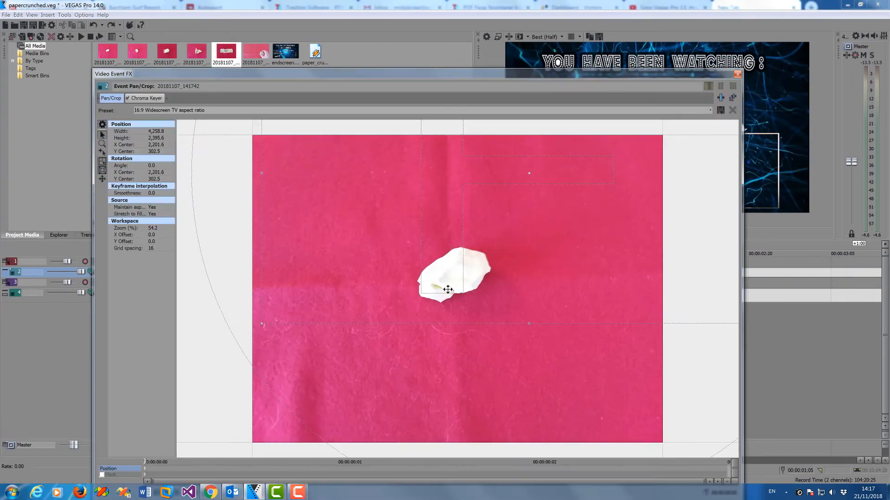
pyautogui.scroll(-5, 432, 249)
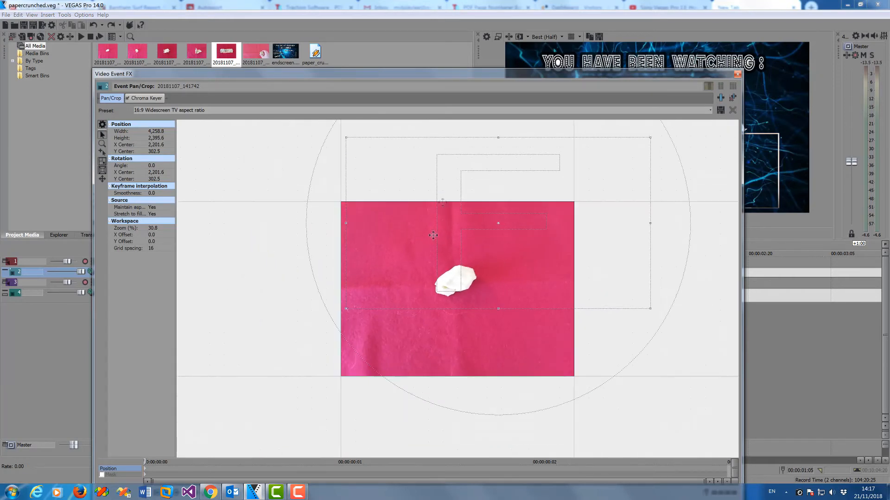
# Step: Try shifting the still's Pan/Crop frame to about X Center 2,347.5 and Y Center 276.6 beside the video preview, and undo the shift
pyautogui.moveTo(421, 77); pyautogui.dragTo(392, 317)
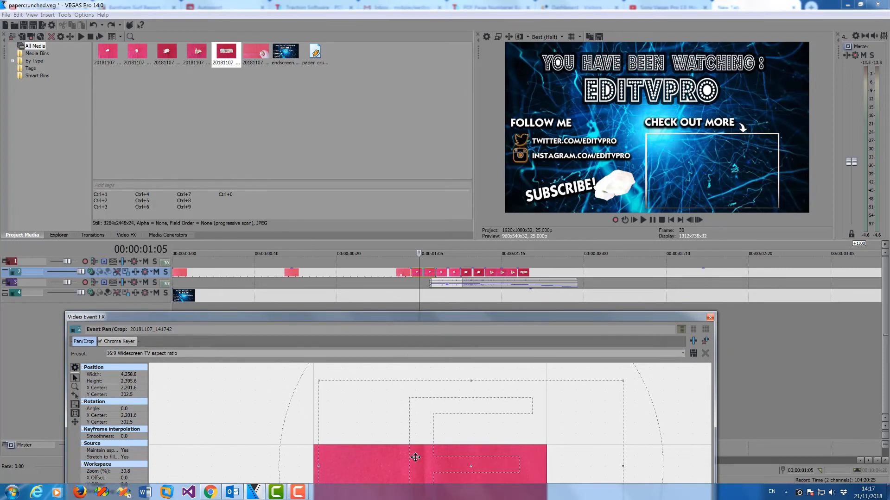
pyautogui.moveTo(415, 458); pyautogui.dragTo(451, 456)
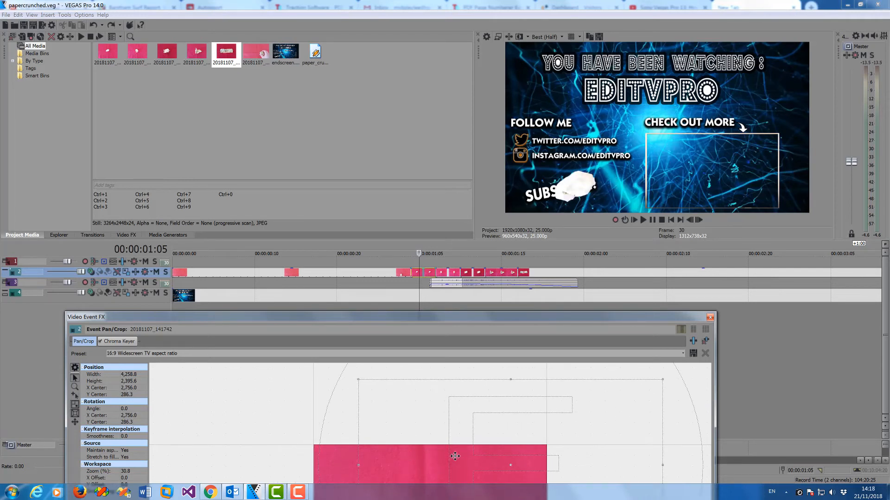
pyautogui.moveTo(454, 456); pyautogui.dragTo(425, 455)
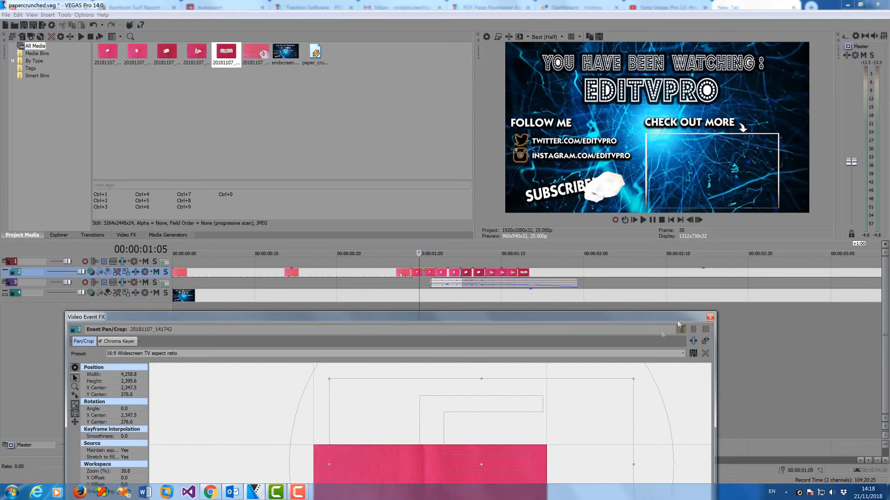
pyautogui.click(709, 318)
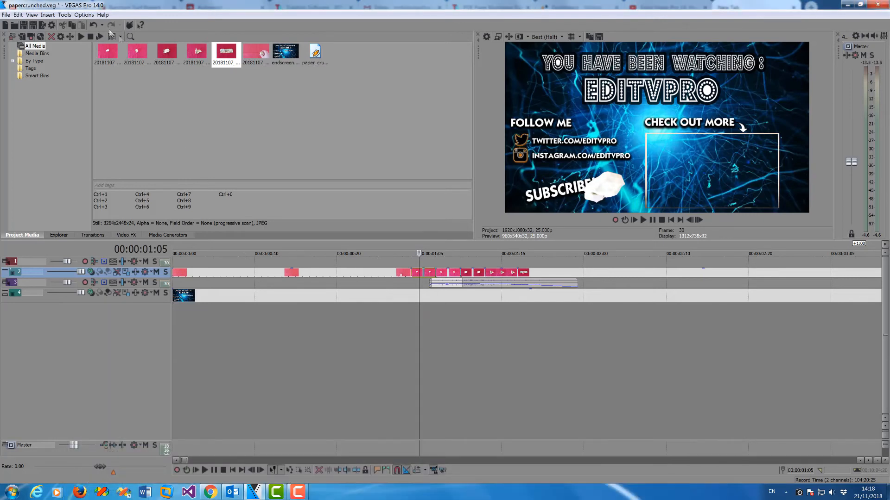
pyautogui.click(18, 15)
pyautogui.click(18, 26)
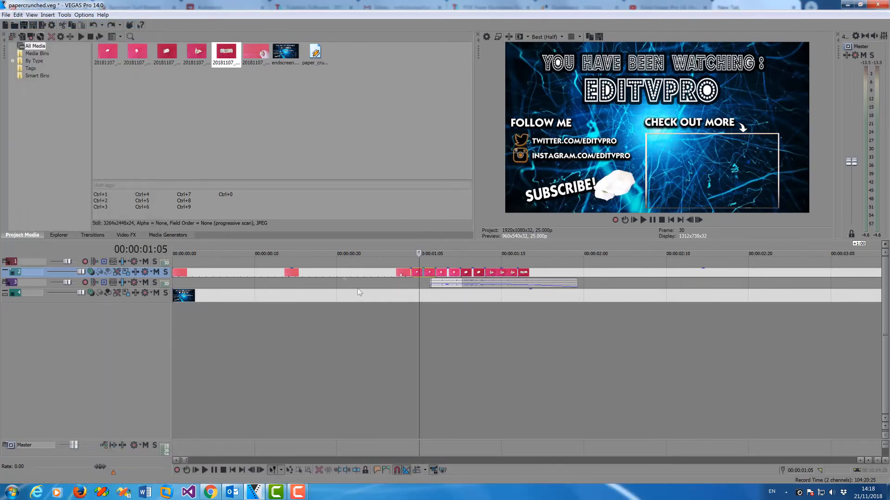
# Step: Step frame by frame through the paper stills from 00:00:01:06 to the unfolded "Press Subscribe" still at 00:00:01:19
pyautogui.click(425, 306)
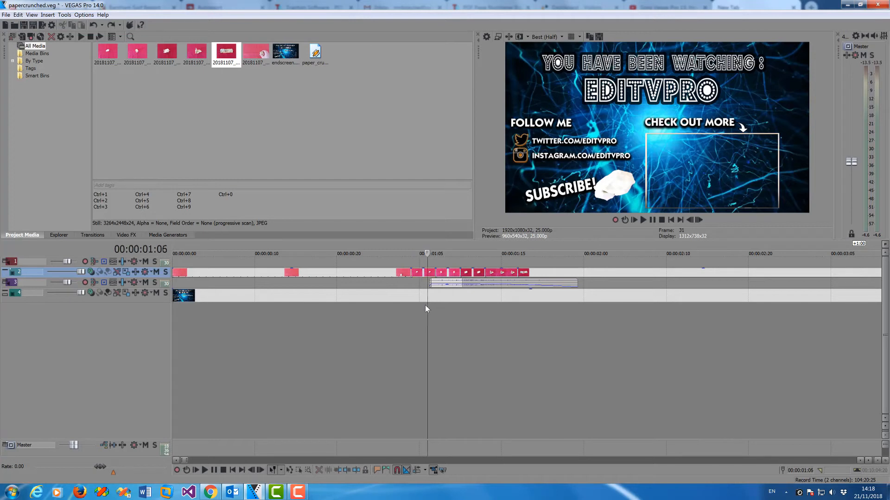
pyautogui.press('Right')
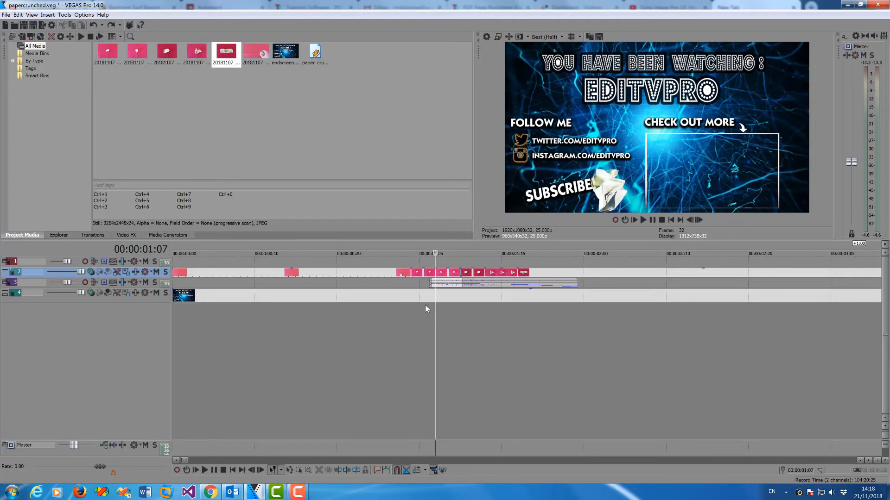
pyautogui.press('Left')
pyautogui.press('Right')
pyautogui.press('Right')
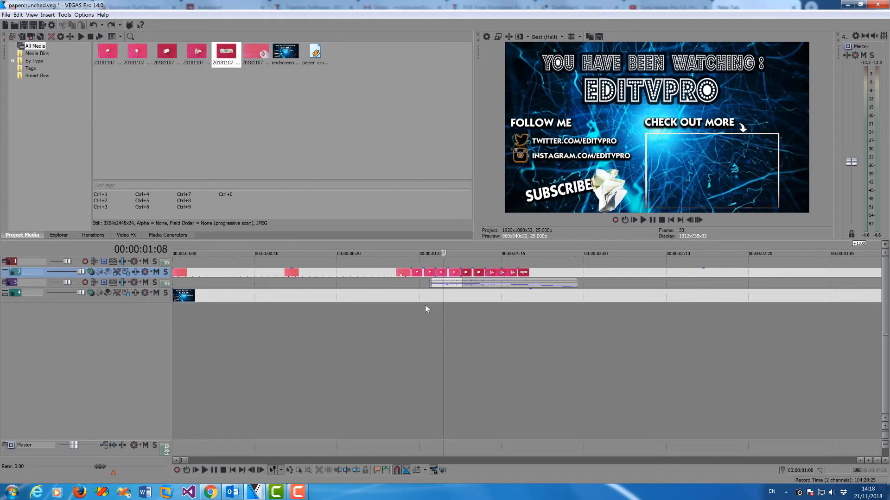
pyautogui.press('Right')
pyautogui.press('Right')
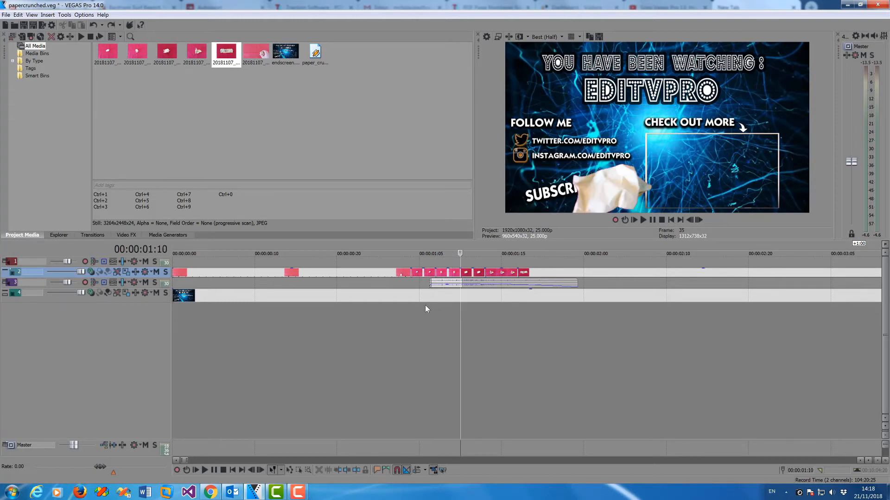
pyautogui.press('Right')
pyautogui.press('Right')
pyautogui.press('Right')
pyautogui.press('Right')
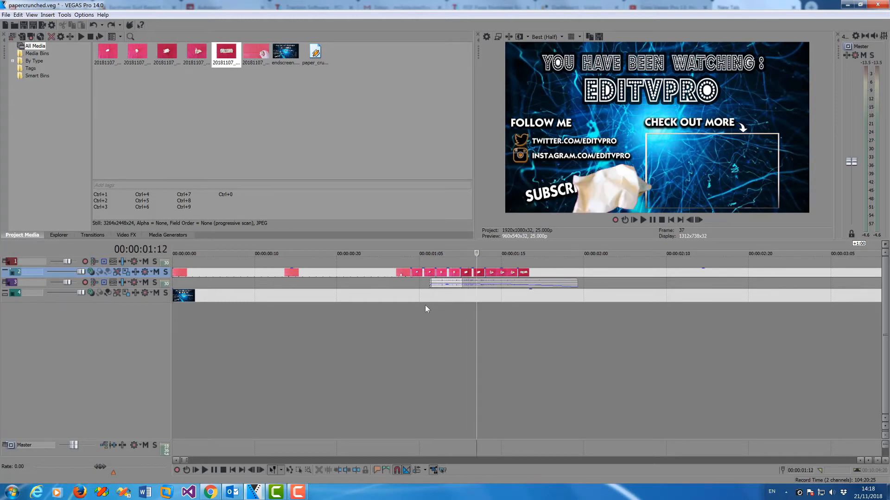
pyautogui.press('Right')
pyautogui.press('Right')
pyautogui.press('Right')
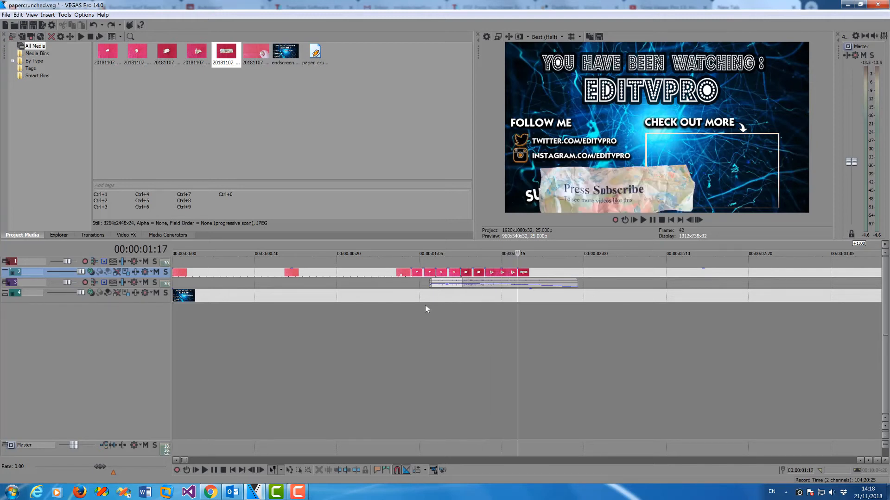
pyautogui.press('Right')
pyautogui.press('Right')
# Step: Examine the cut where the thrown-paper video clip meets the first crumpled-paper stills on the timeline
pyautogui.scroll(2, 415, 302)
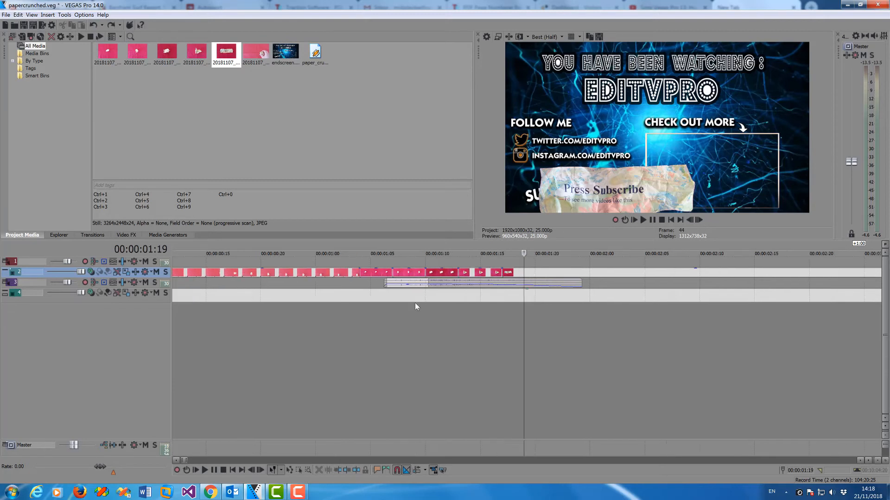
pyautogui.click(249, 273)
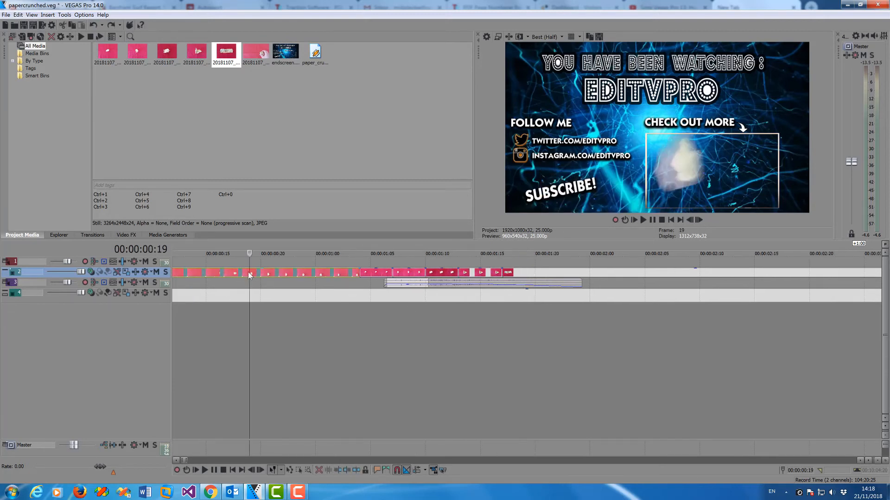
pyautogui.moveTo(360, 272)
pyautogui.mouseDown()
pyautogui.moveTo(267, 273)
pyautogui.moveTo(360, 272)
pyautogui.mouseUp()
pyautogui.click(381, 278)
pyautogui.moveTo(392, 272)
pyautogui.mouseDown()
pyautogui.moveTo(377, 272)
pyautogui.moveTo(389, 273)
pyautogui.mouseUp()
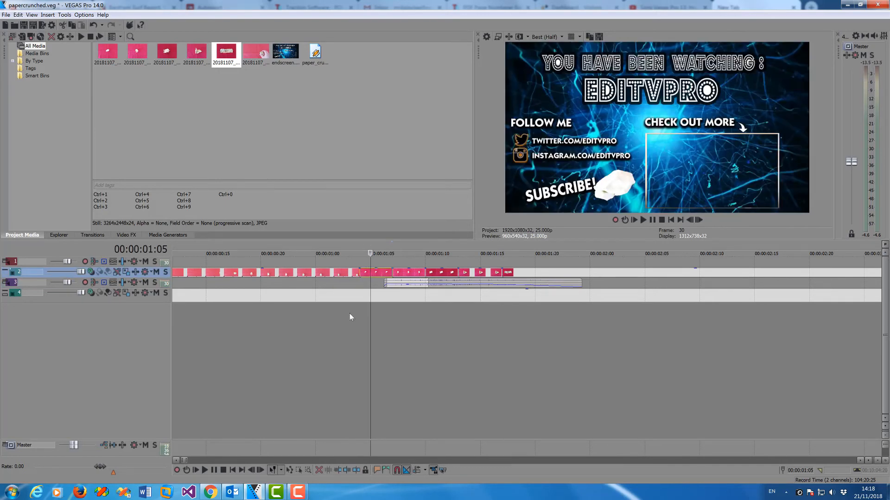
# Step: Preview the reversed paper stills near the end of the timeline, from 00:00:05:17 to the fading last still at 00:00:06:06
pyautogui.click(396, 335)
pyautogui.scroll(-3, 396, 335)
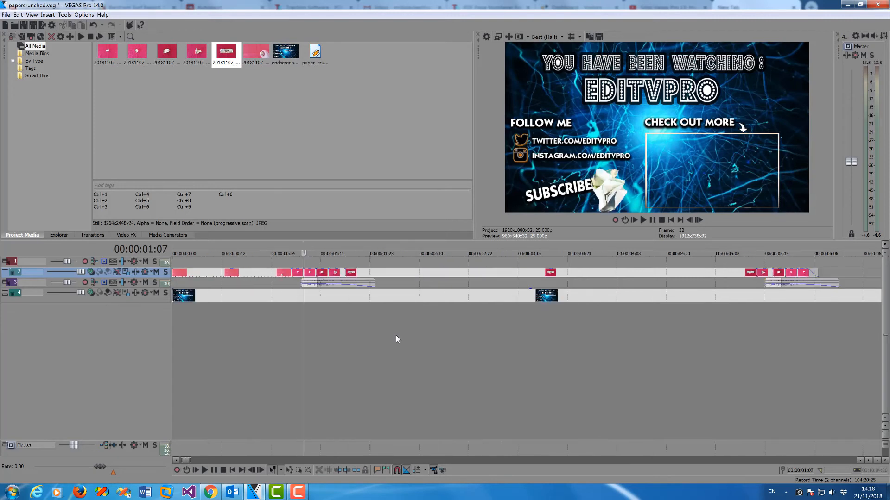
pyautogui.scroll(-3, 396, 335)
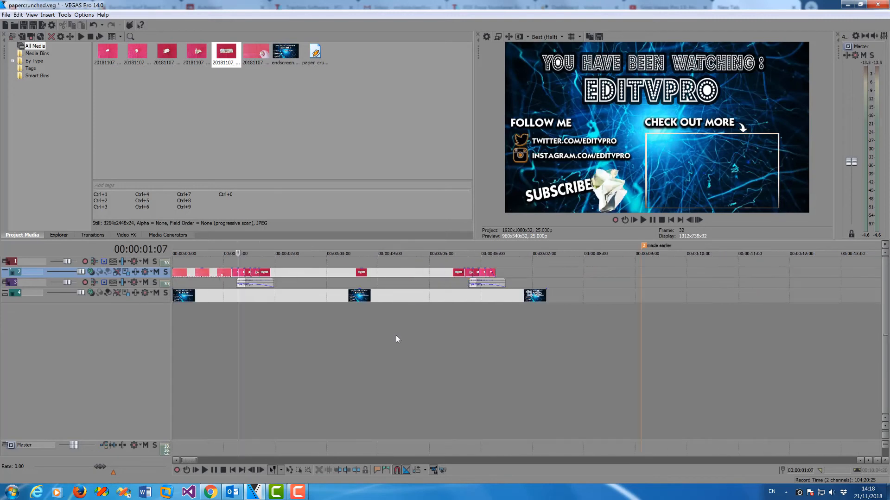
pyautogui.click(465, 285)
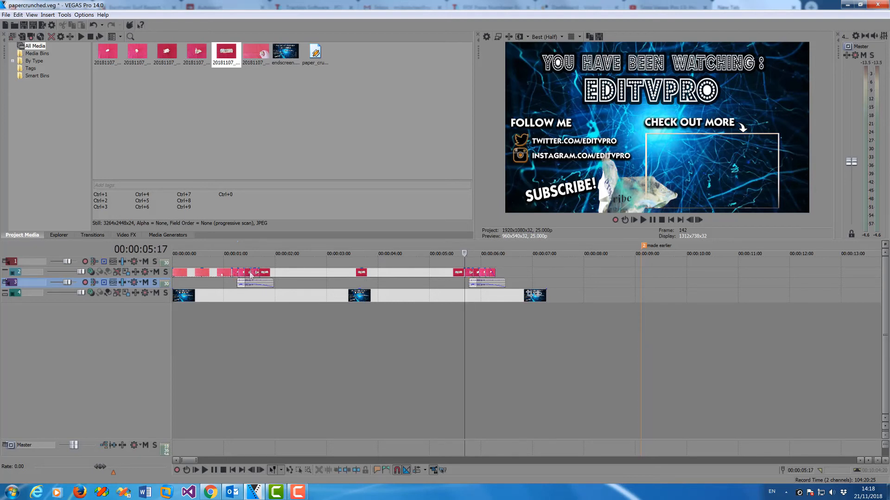
pyautogui.click(468, 273)
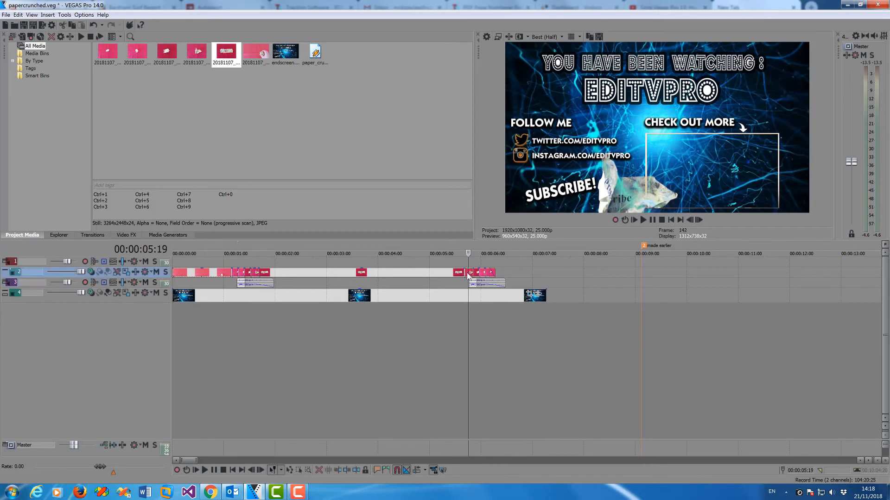
pyautogui.click(492, 277)
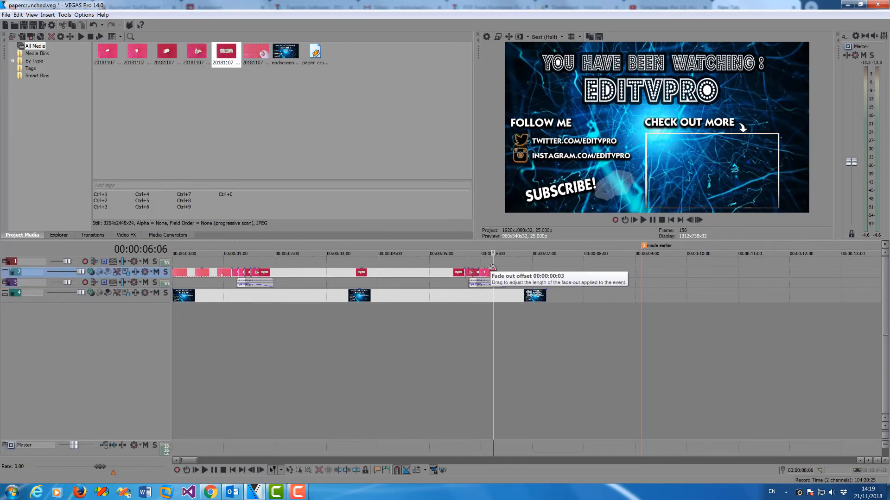
# Step: Play the animation from near its start, and replay the re-crumpling section at the end
pyautogui.click(179, 343)
pyautogui.press('space')
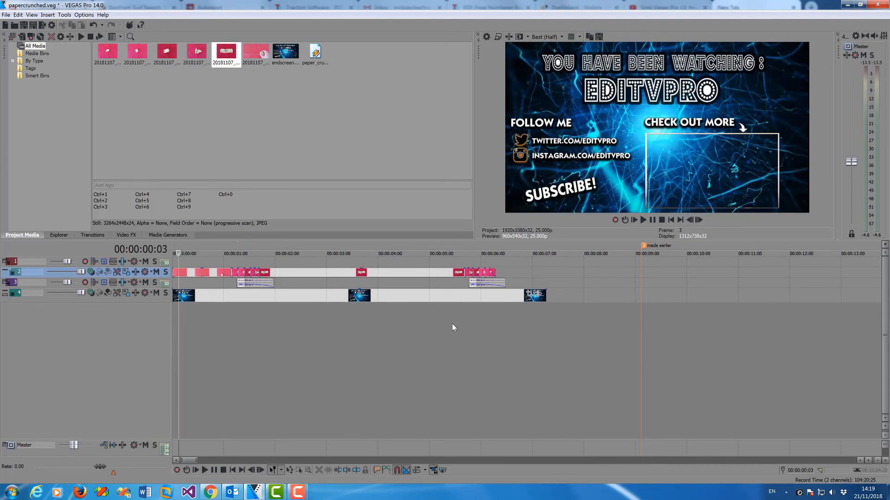
pyautogui.click(475, 314)
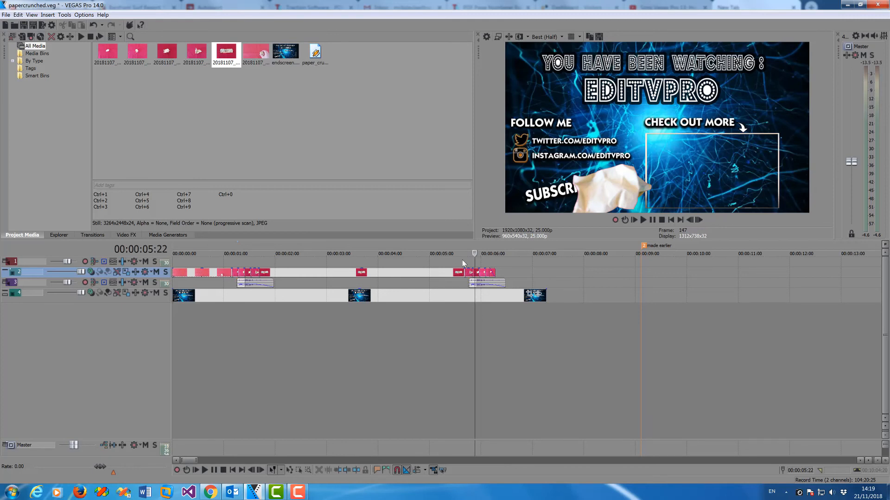
pyautogui.click(472, 321)
pyautogui.press('space')
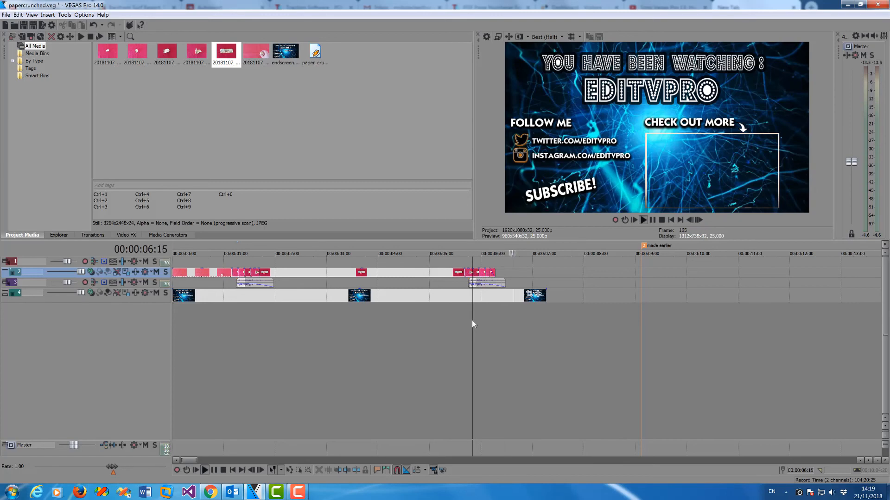
pyautogui.press('Return')
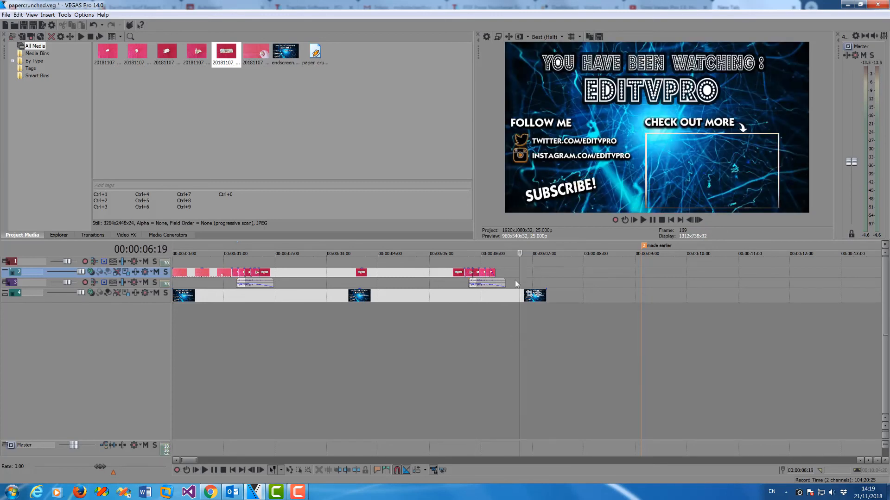
# Step: Arm track 3 for recording, start and stop a take from 00:00:06:18, disarm the track and return to the "Press Subscribe" still at 00:00:03:24
pyautogui.click(517, 282)
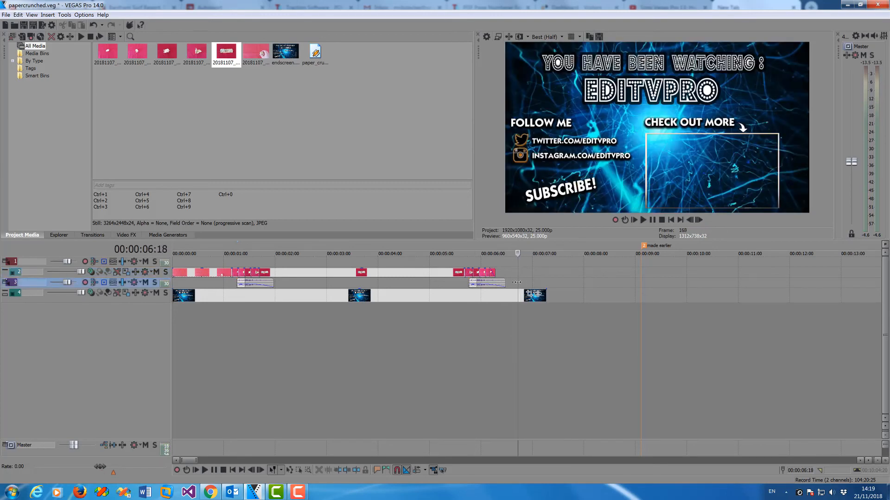
pyautogui.click(85, 283)
pyautogui.click(615, 221)
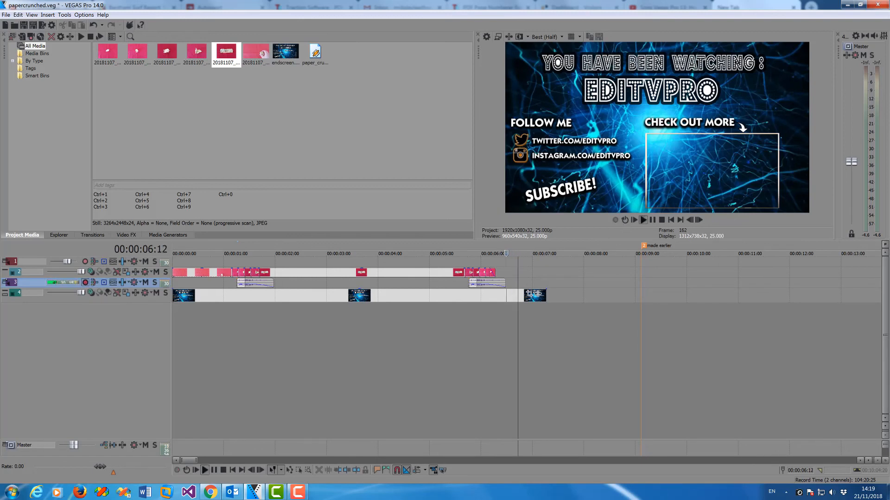
pyautogui.press('Return')
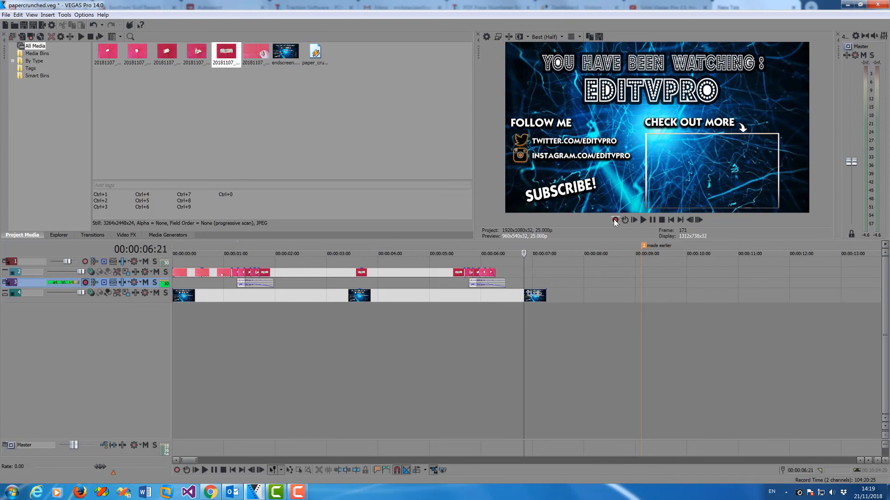
pyautogui.click(86, 283)
pyautogui.click(377, 324)
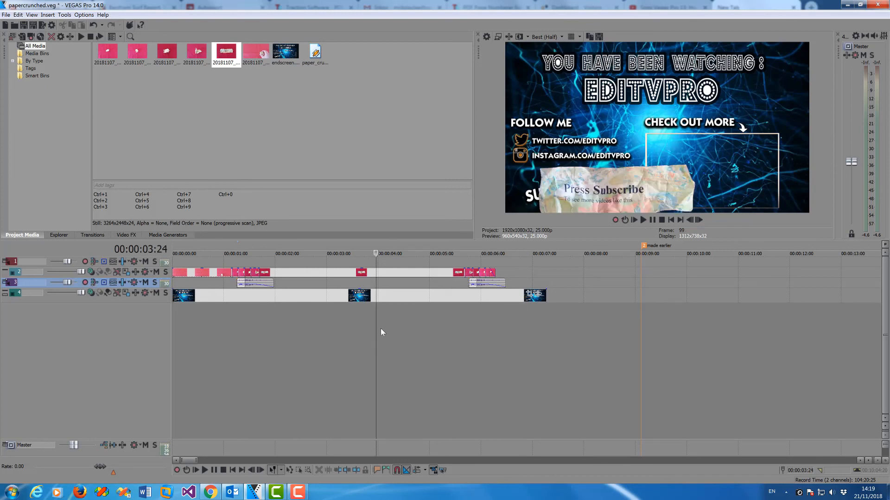